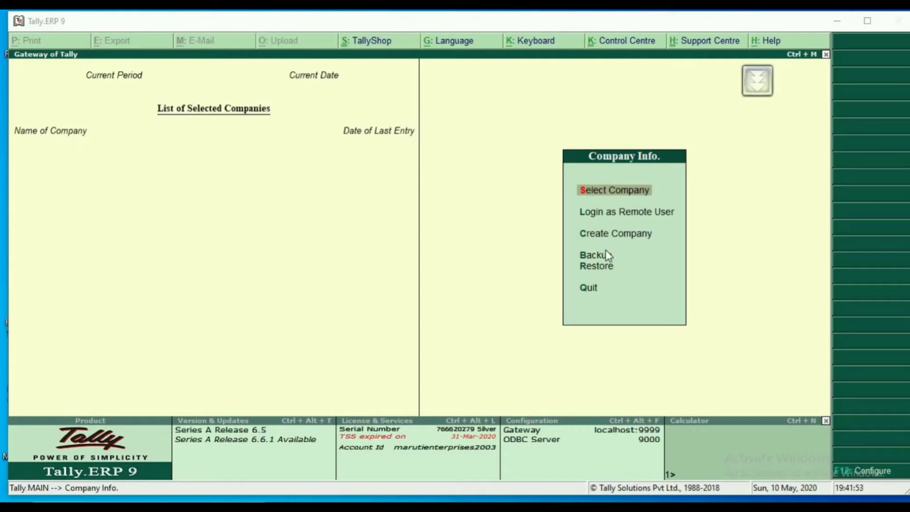
Start creating a new company and keep D:\Tally.ERP9\Data as its data directory.
click(623, 237)
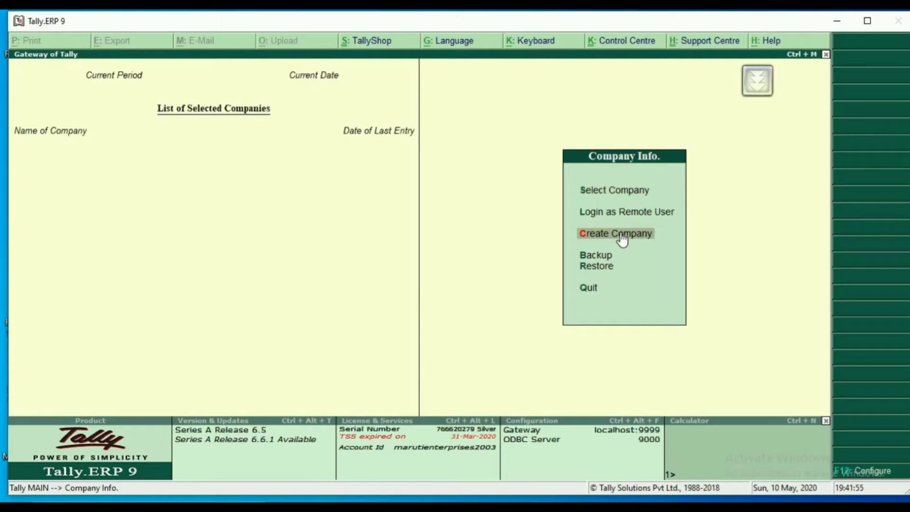
click(623, 237)
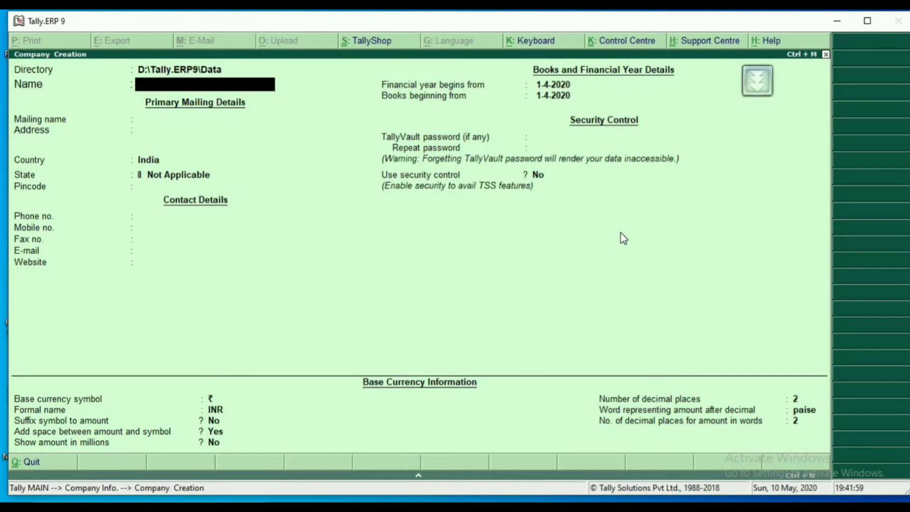
key(Up)
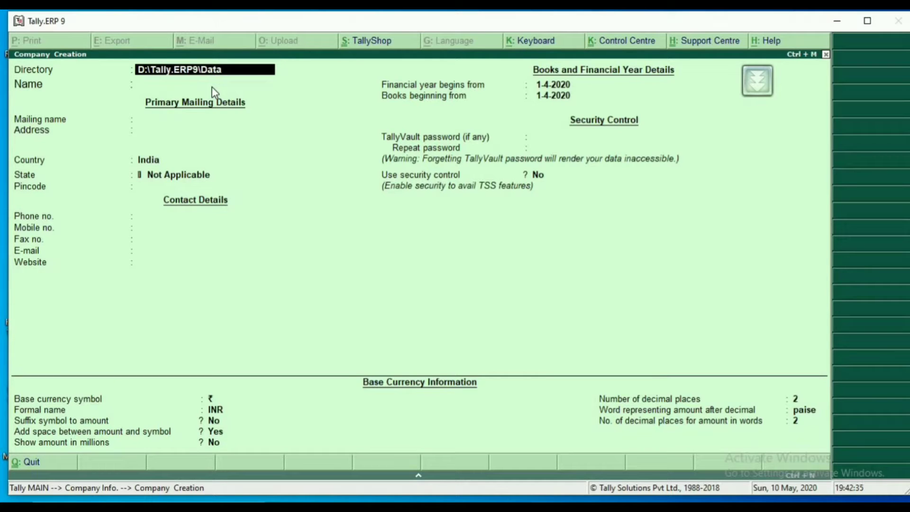
key(Return)
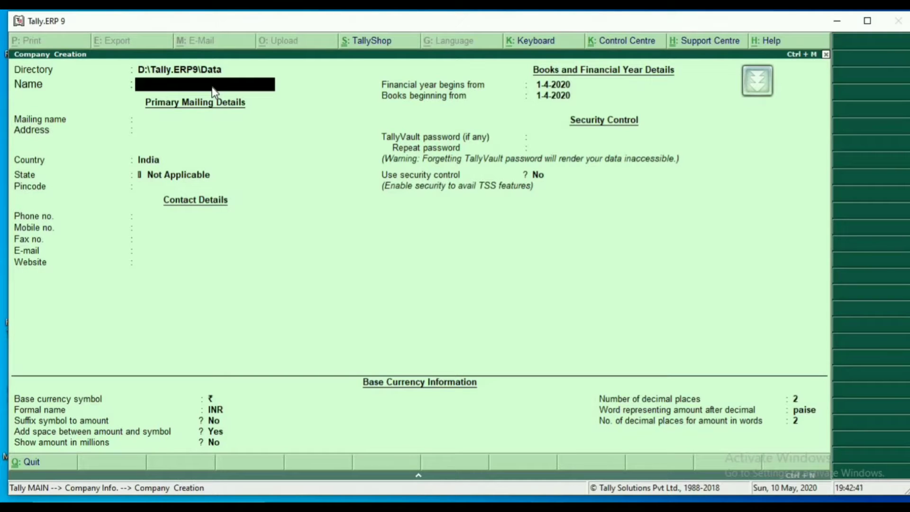
Name the company Apple Showroom and accept the same text as its mailing name.
text(Apple Show)
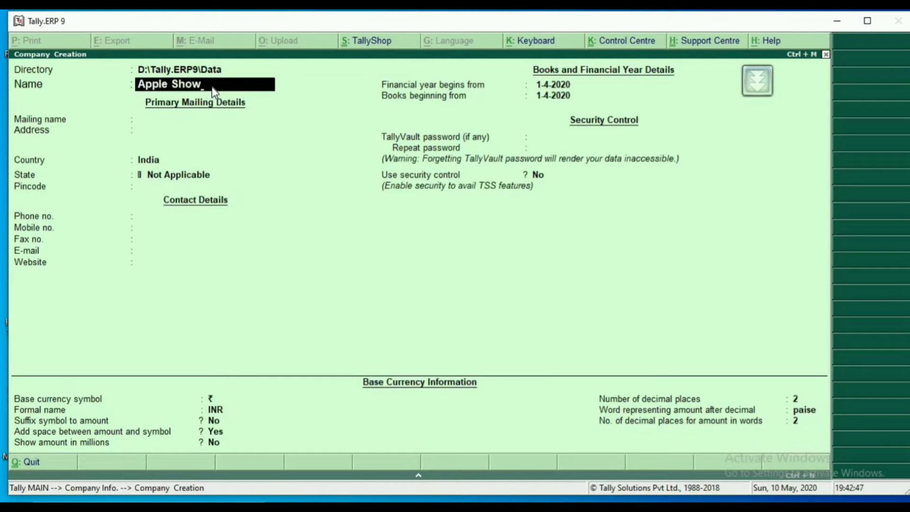
text(room)
key(Return)
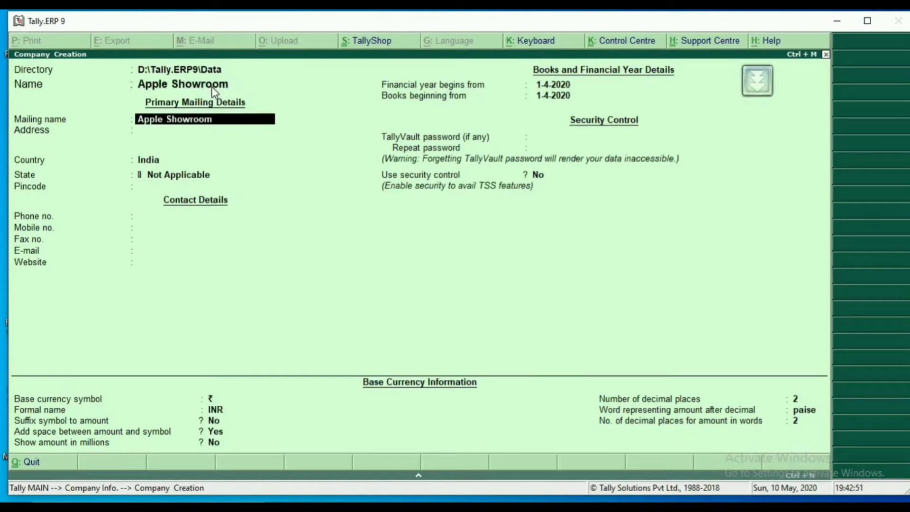
key(Return)
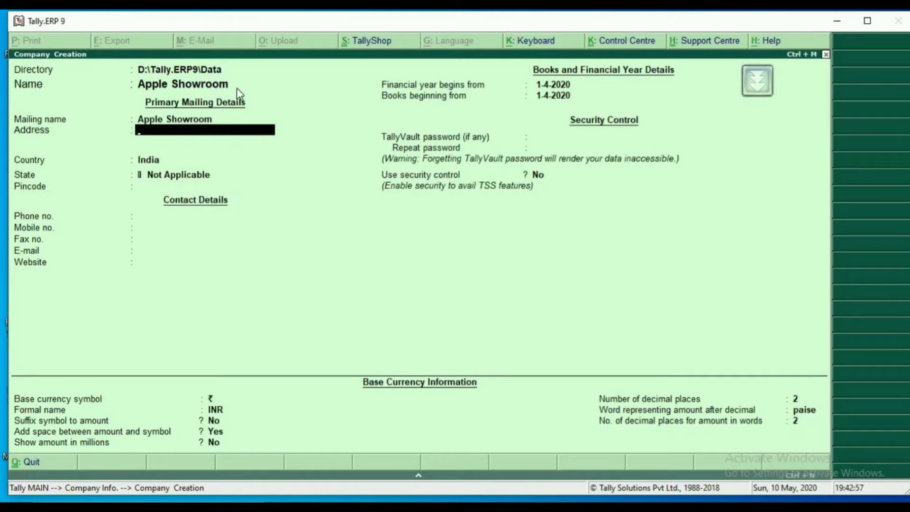
Enter the company's mailing address on three lines and finish the address block.
text(Gurgaon Sector 44)
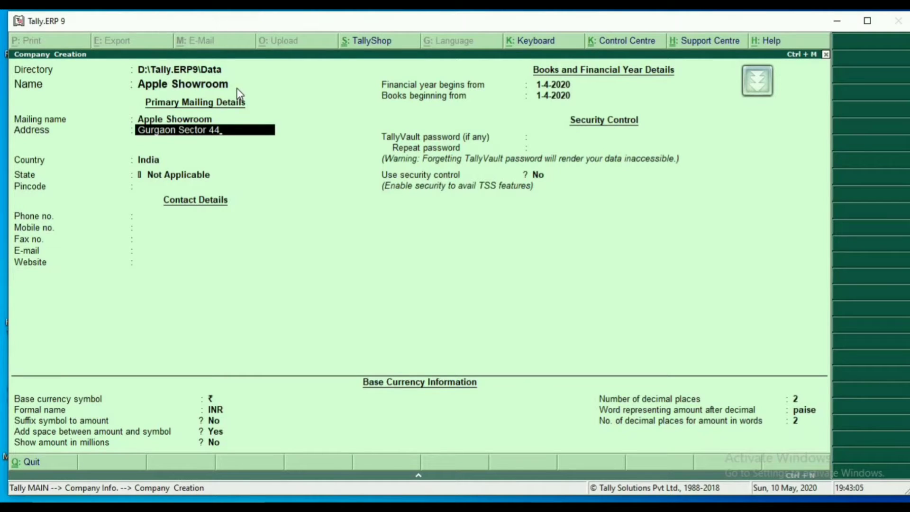
key(Return)
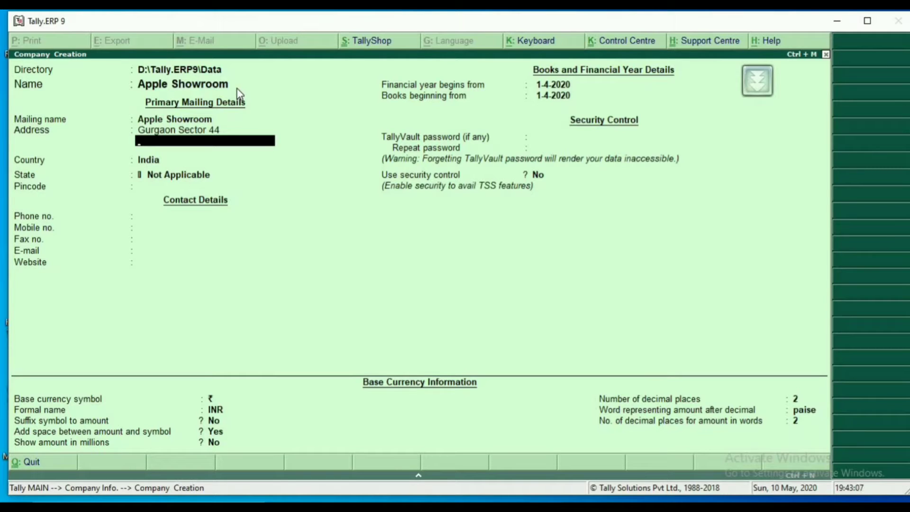
text(Street 23)
key(Return)
text(Near)
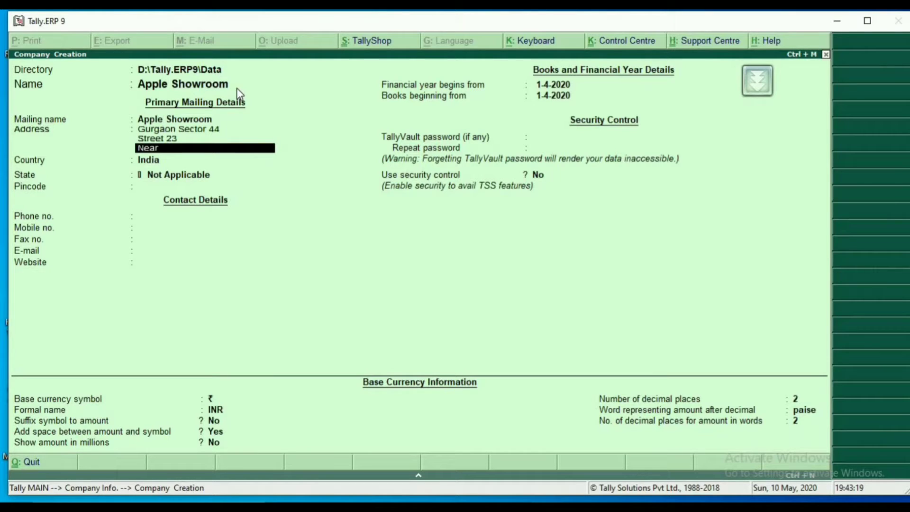
text( by Samsung)
key(Return)
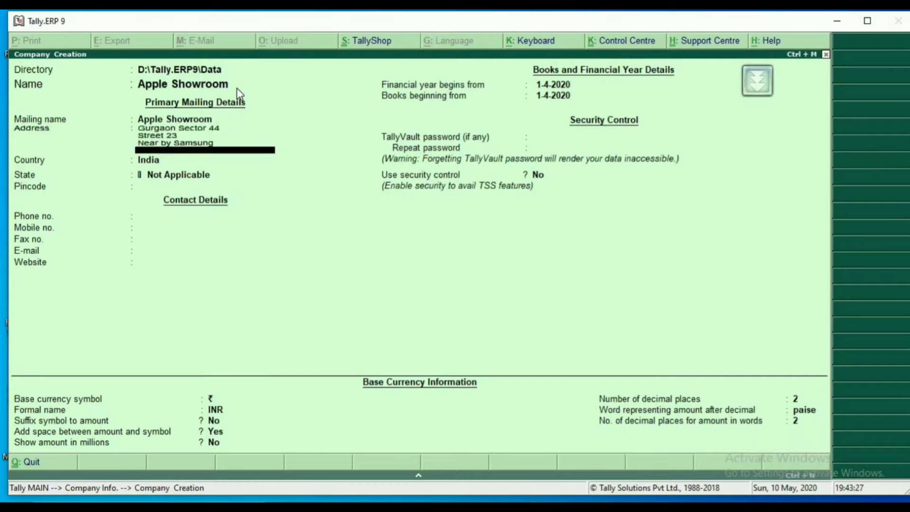
key(Return)
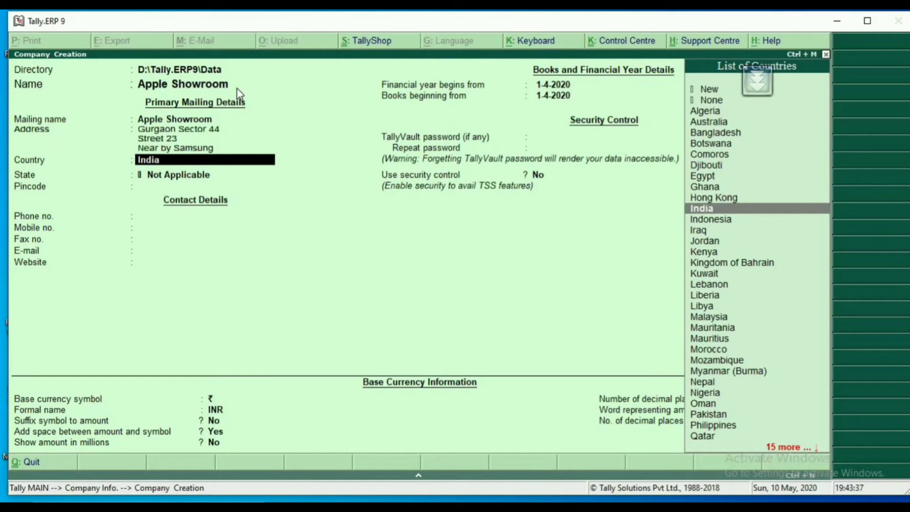
Look through the country list and keep India as the company's country.
key(Down)
key(Down)
key(Down)
key(Down)
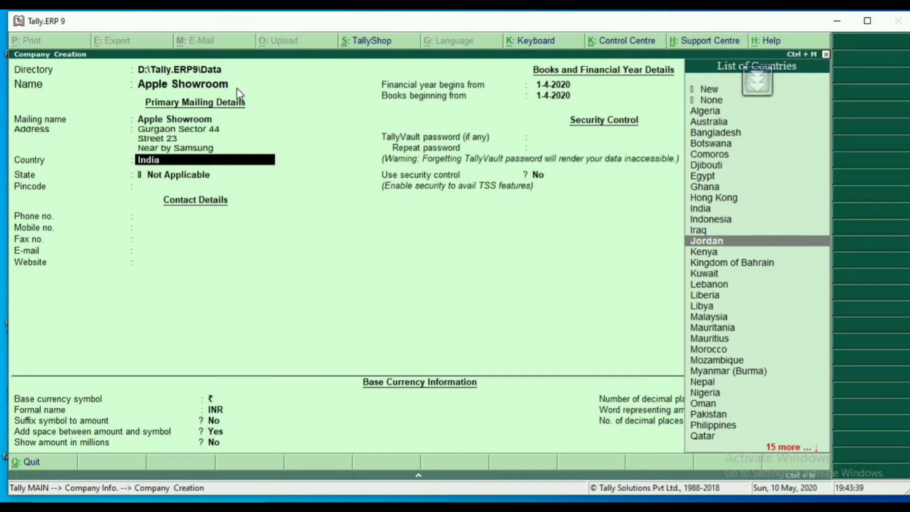
key(Up)
key(Up)
key(Up)
key(Up)
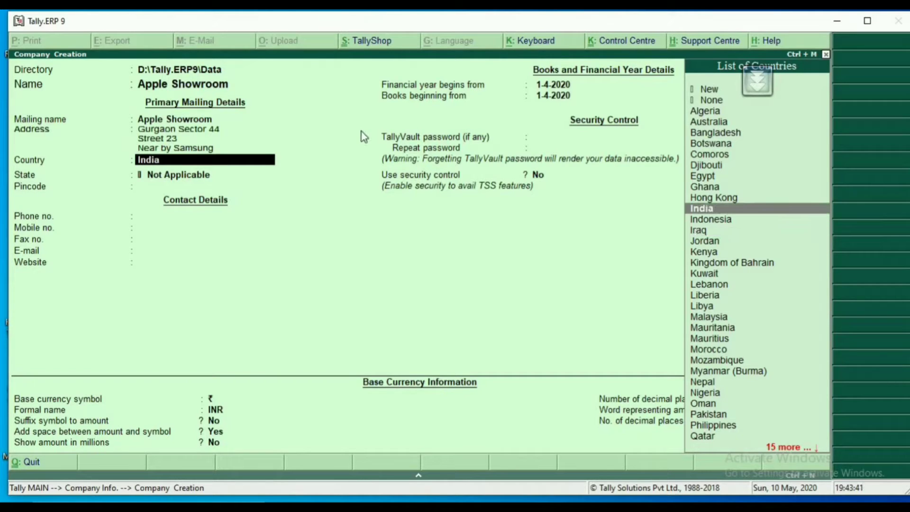
key(Return)
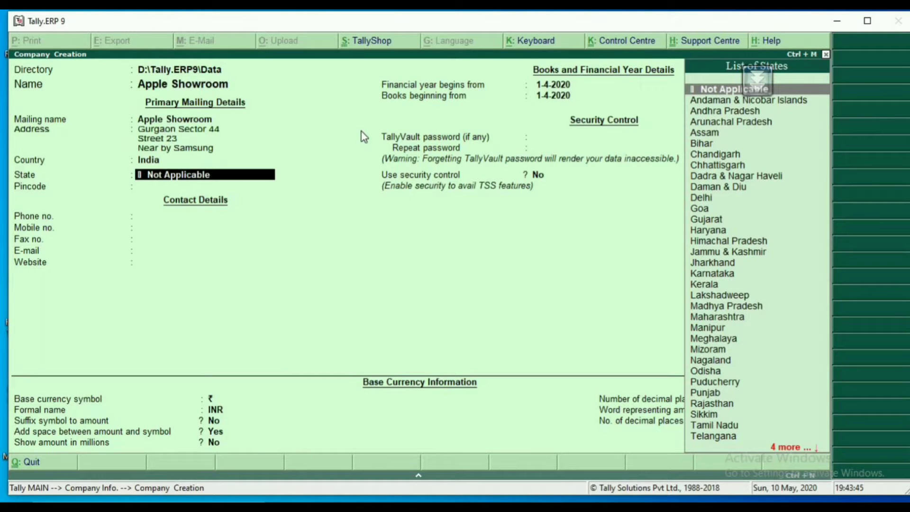
Clear the default state entry and set the company's state to Haryana.
key(Down)
key(Down)
key(Down)
key(Down)
key(Down)
key(Down)
key(Down)
key(Down)
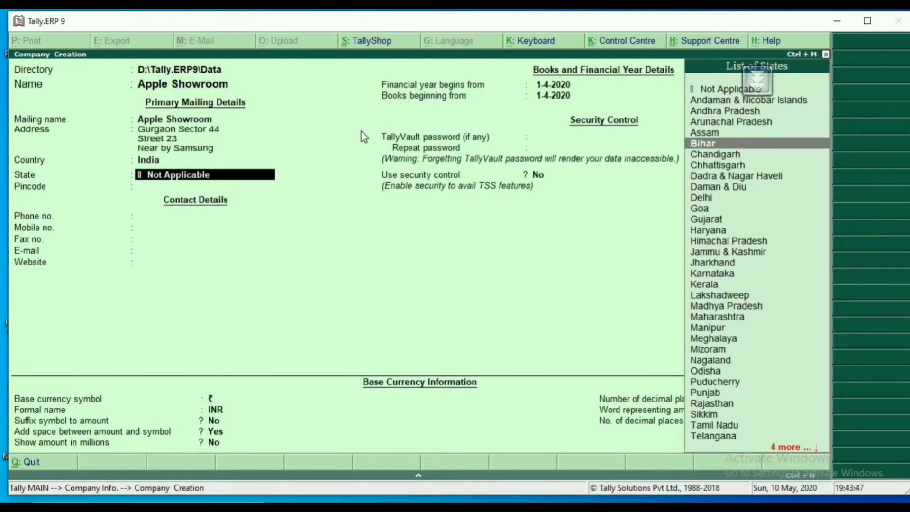
key(Down)
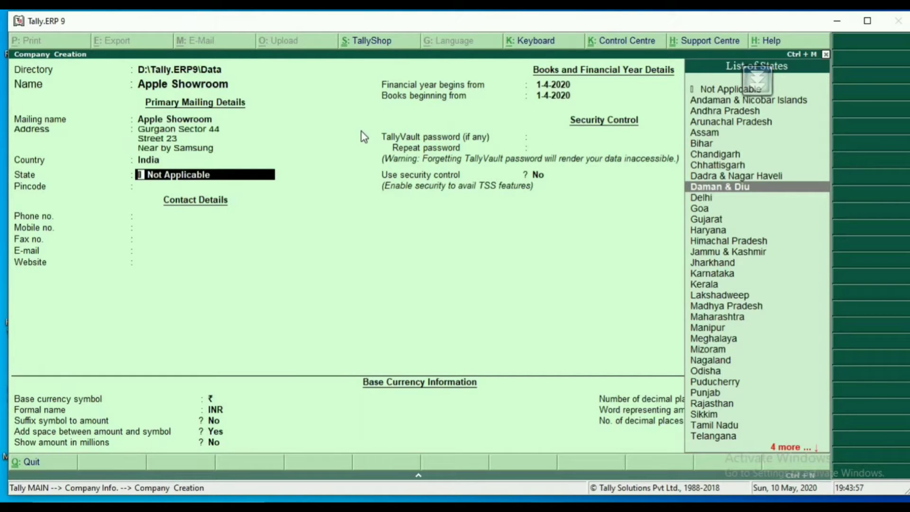
key(Right)
key(Right)
key(BackSpace)
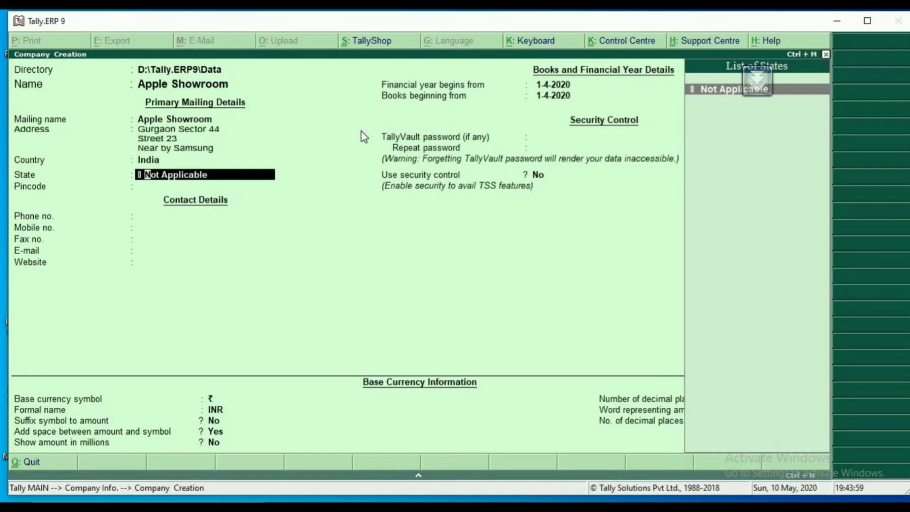
key(Return)
key(BackSpace)
key(BackSpace)
key(BackSpace)
key(BackSpace)
key(BackSpace)
key(BackSpace)
key(BackSpace)
key(BackSpace)
key(BackSpace)
key(BackSpace)
key(BackSpace)
key(BackSpace)
key(BackSpace)
key(BackSpace)
key(BackSpace)
key(BackSpace)
key(BackSpace)
key(BackSpace)
key(BackSpace)
key(BackSpace)
key(Return)
key(Return)
key(Return)
key(Return)
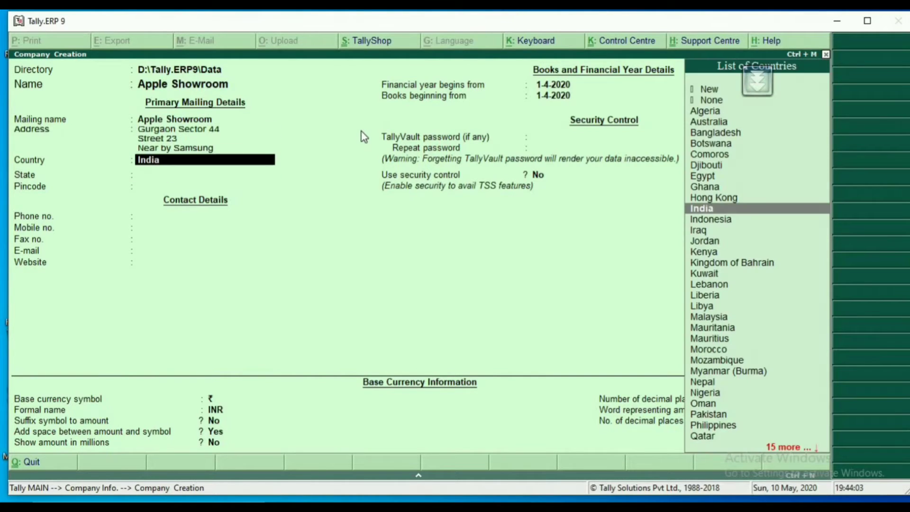
text(Har)
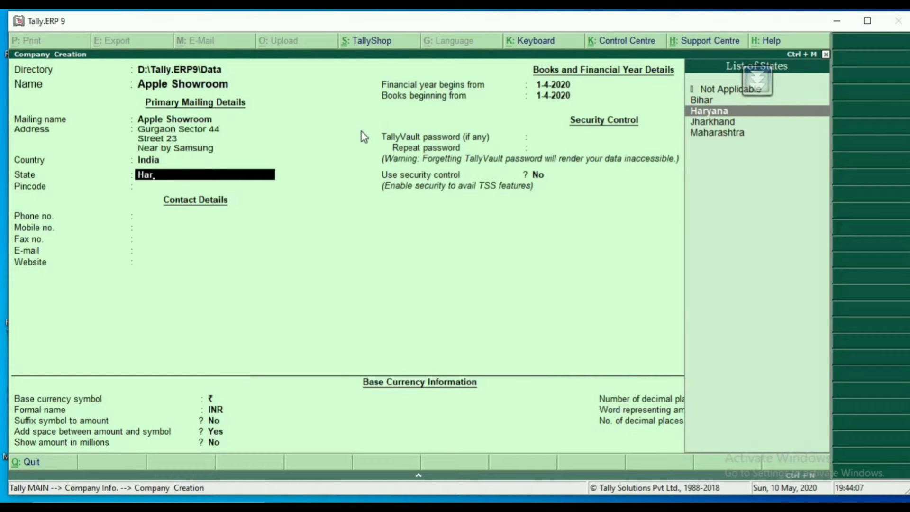
key(Return)
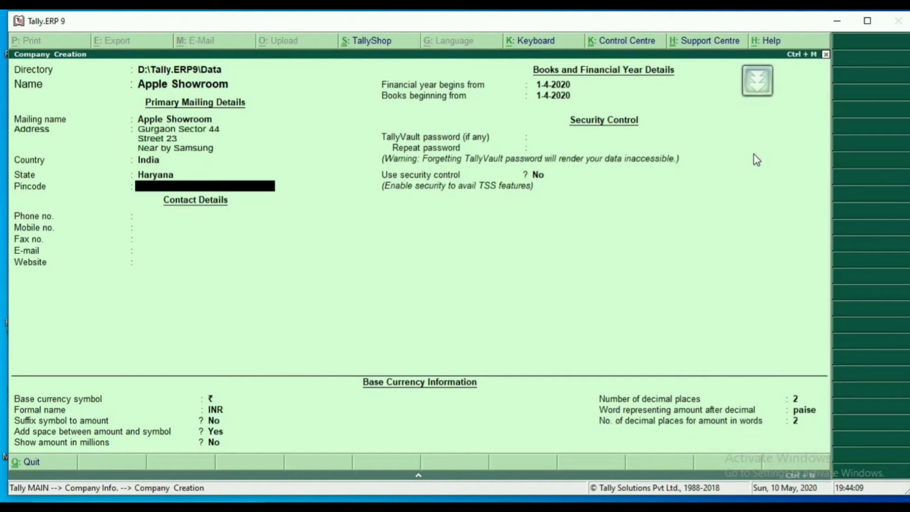
Return to the state field and choose Haryana from the state list again.
key(BackSpace)
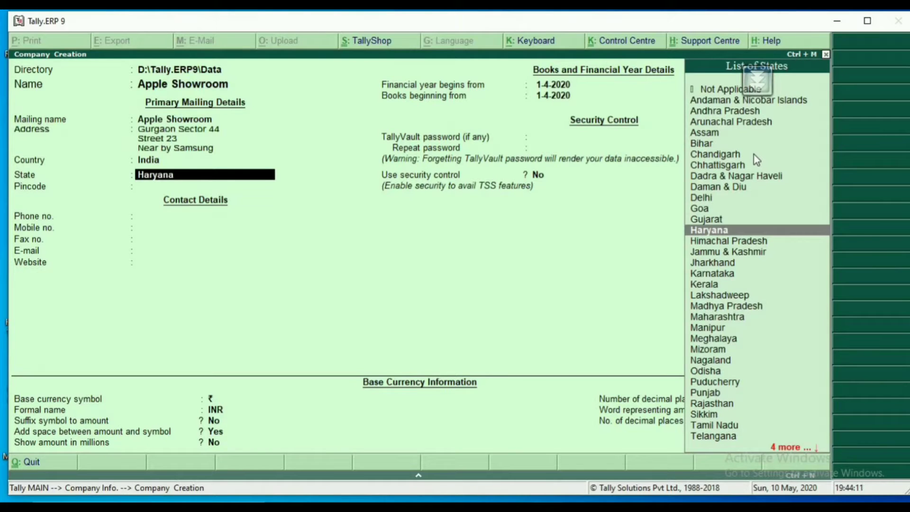
text(H)
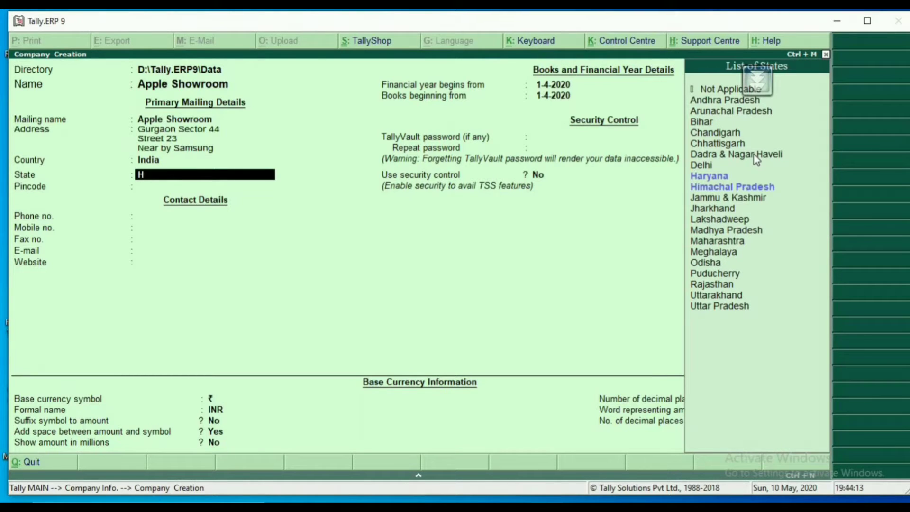
text(e)
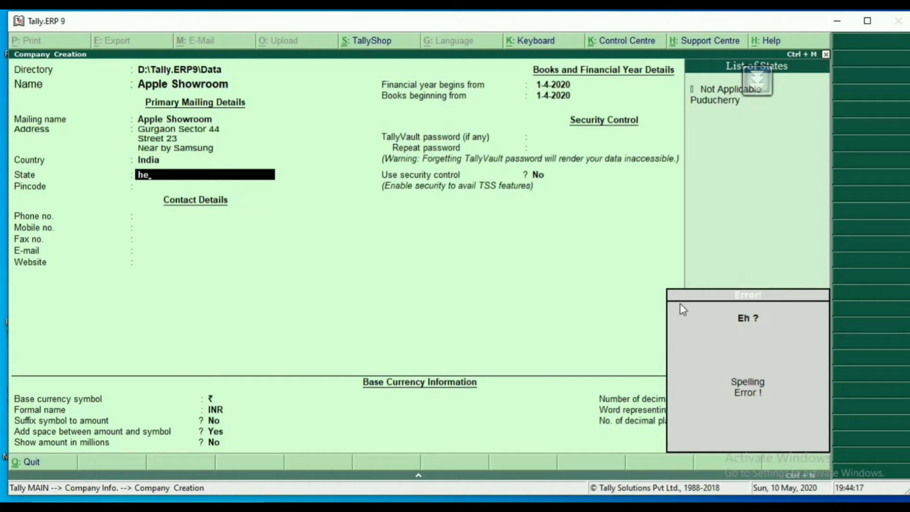
key(BackSpace)
key(BackSpace)
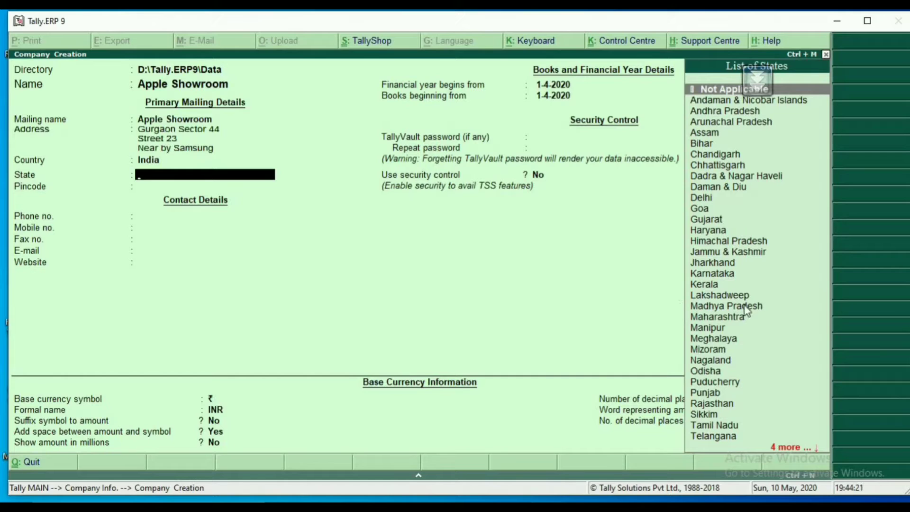
text(har)
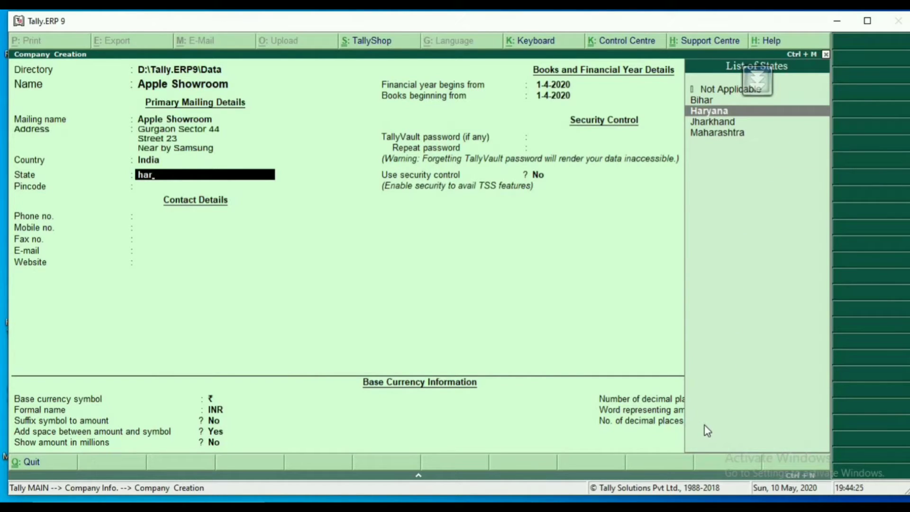
key(Return)
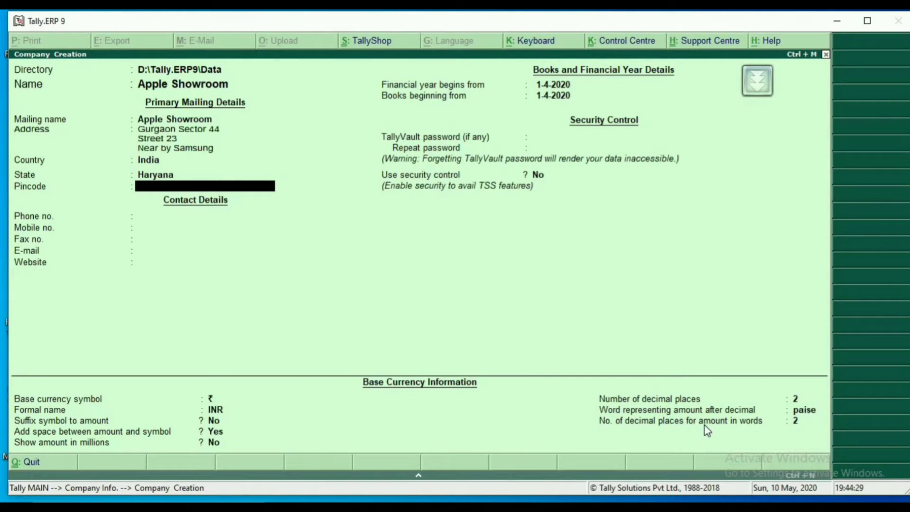
Enter the postal pincode of the company's address.
text(122001)
key(Return)
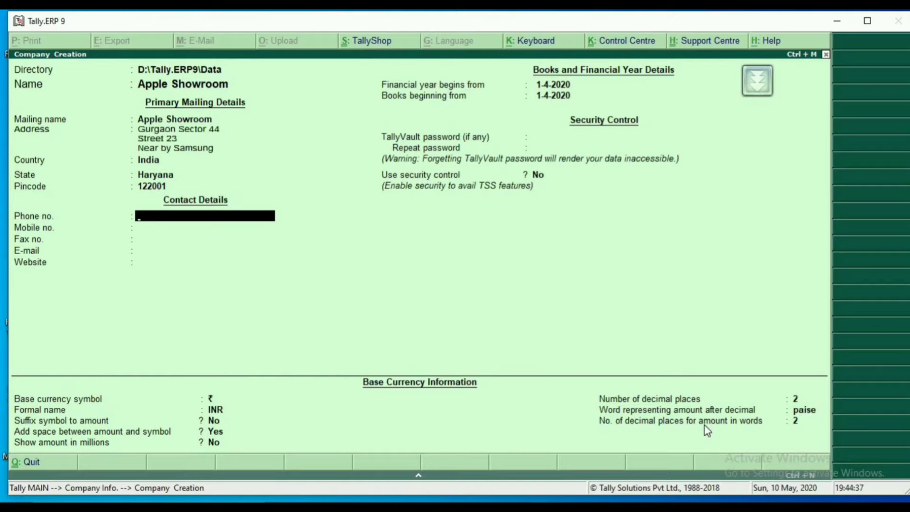
Enter the company's phone number and mobile number, leaving the fax number blank.
text(12345)
key(Return)
text(1234)
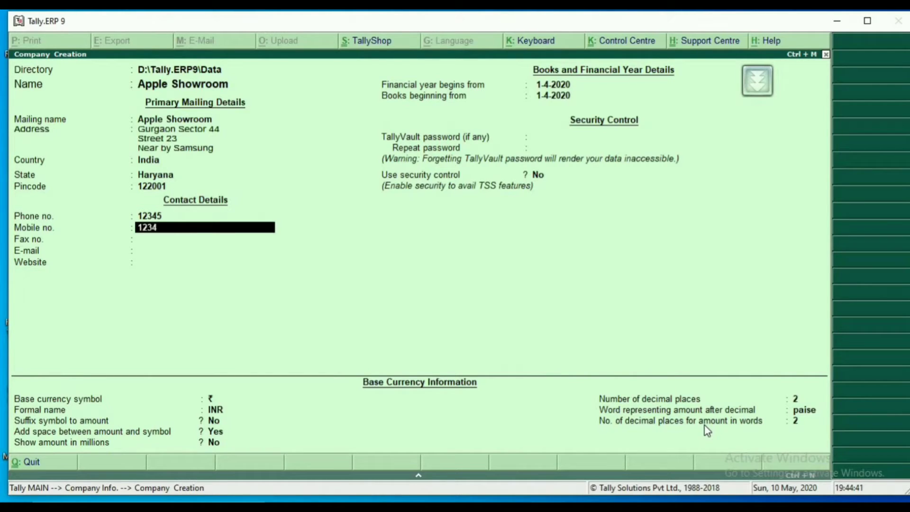
text(56789)
key(Return)
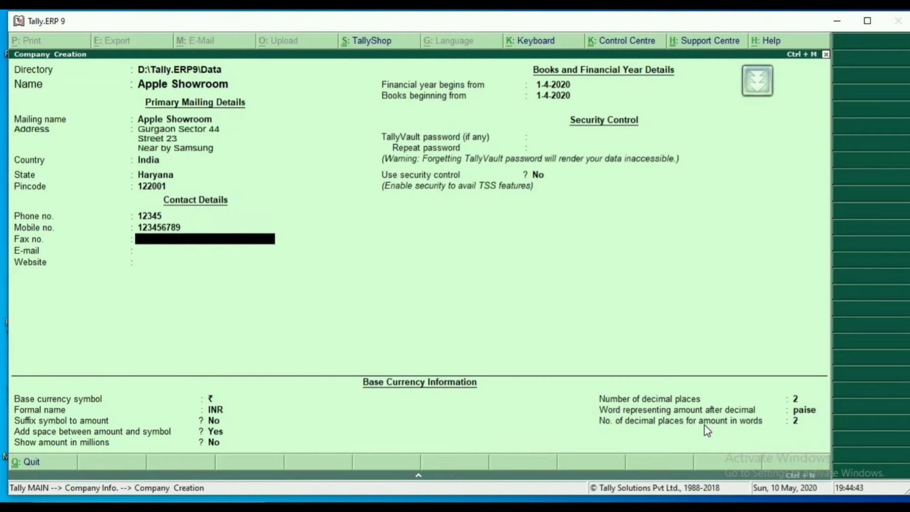
key(Return)
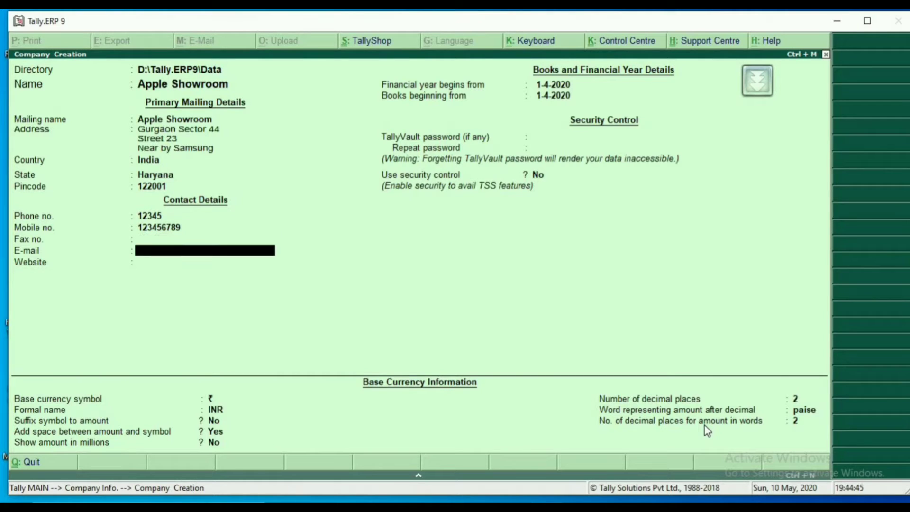
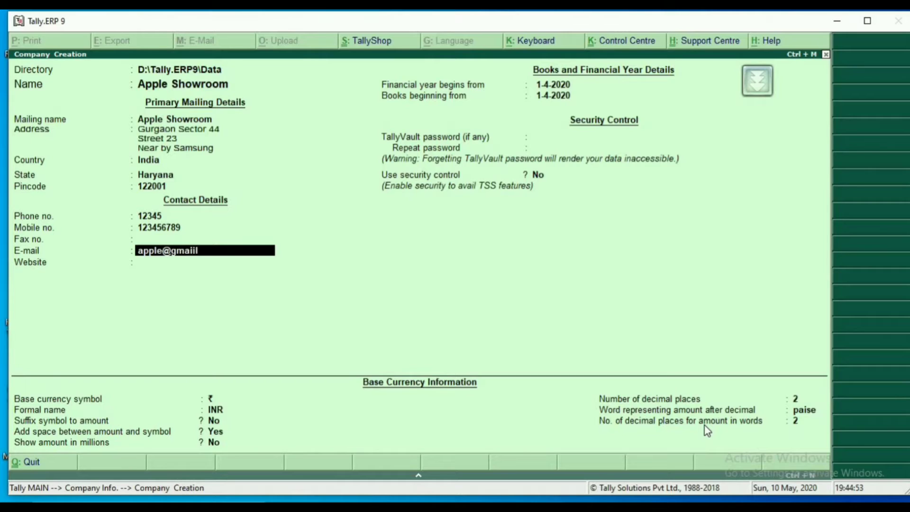
Enter the company's e-mail address in the contact details.
key(Return)
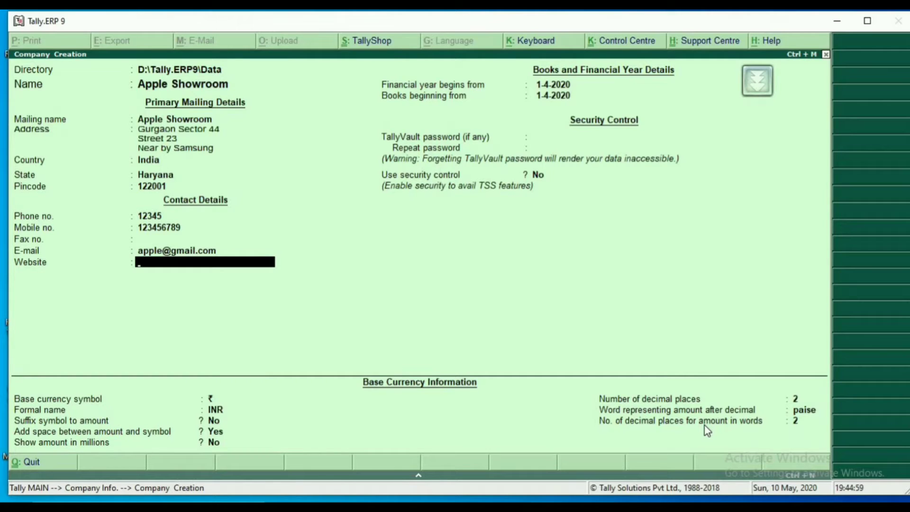
Leave the website blank and accept 1-4-2020 as the start of the financial year.
key(Return)
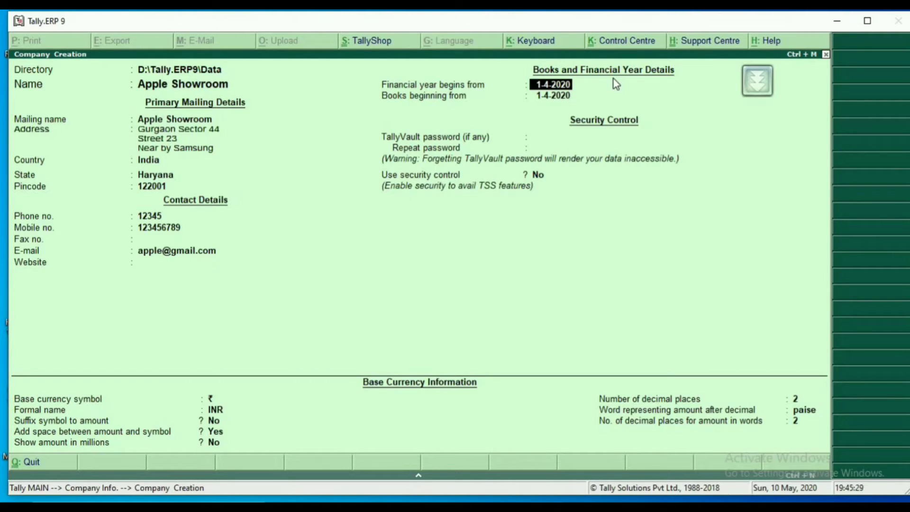
key(Return)
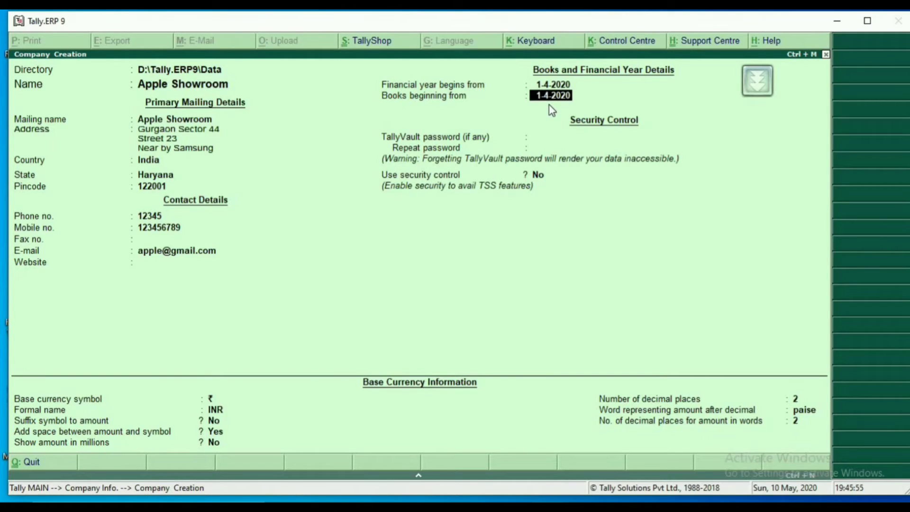
text(1-5-2020)
Set the date from which the company's books begin to 1-5-2020.
key(Return)
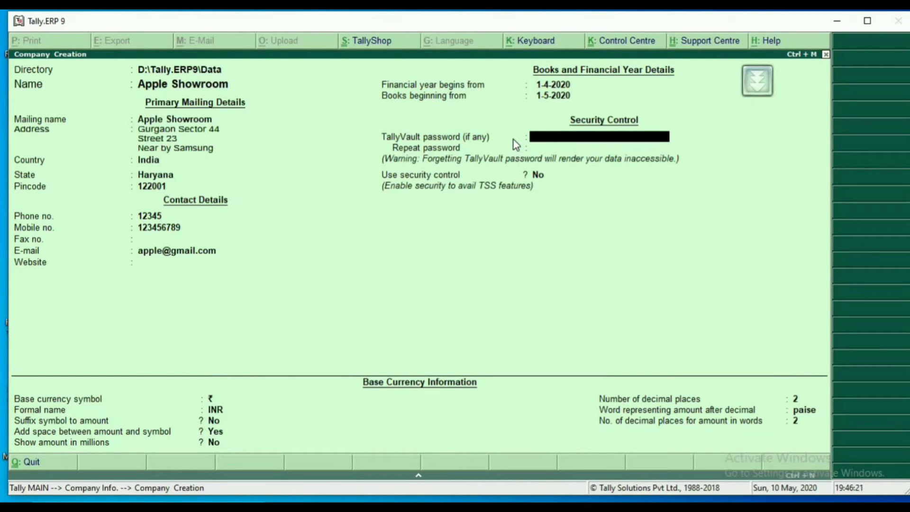
text(1)
Try a TallyVault password with its repeat entry for the company, and clear the password again.
key(Return)
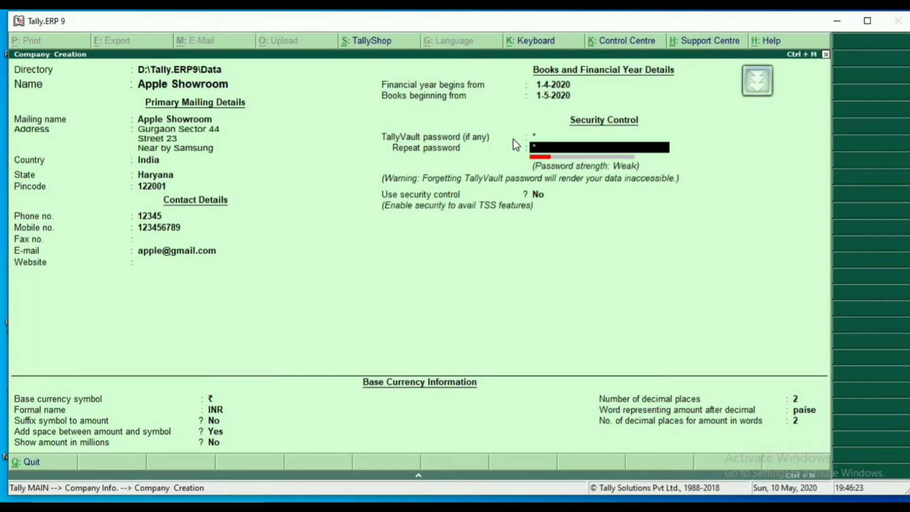
text(1)
key(Return)
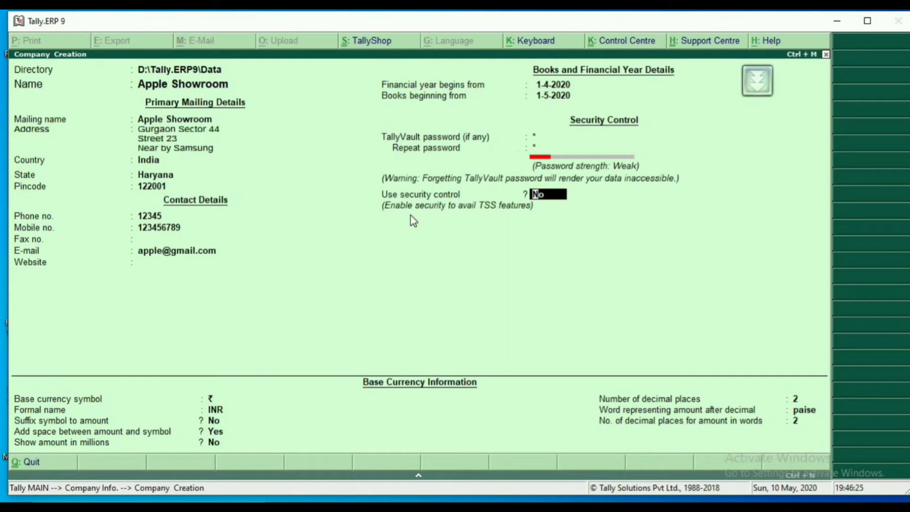
key(BackSpace)
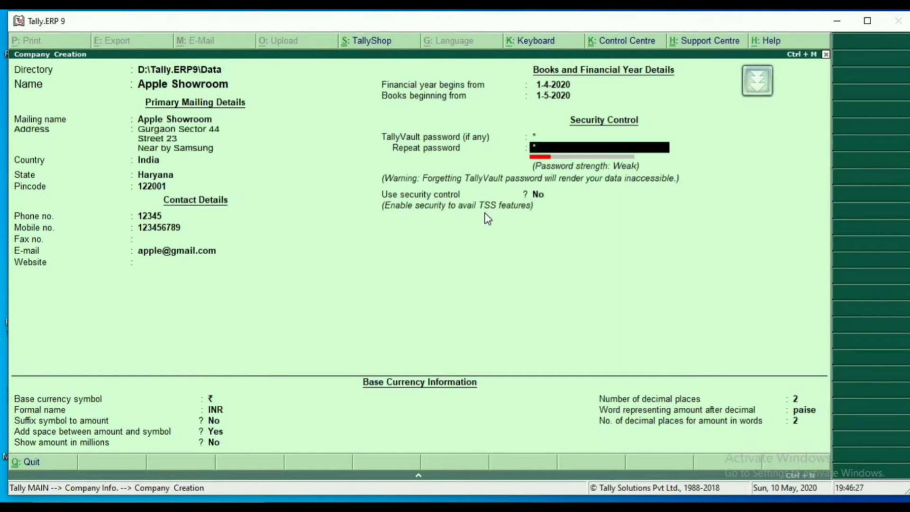
key(BackSpace)
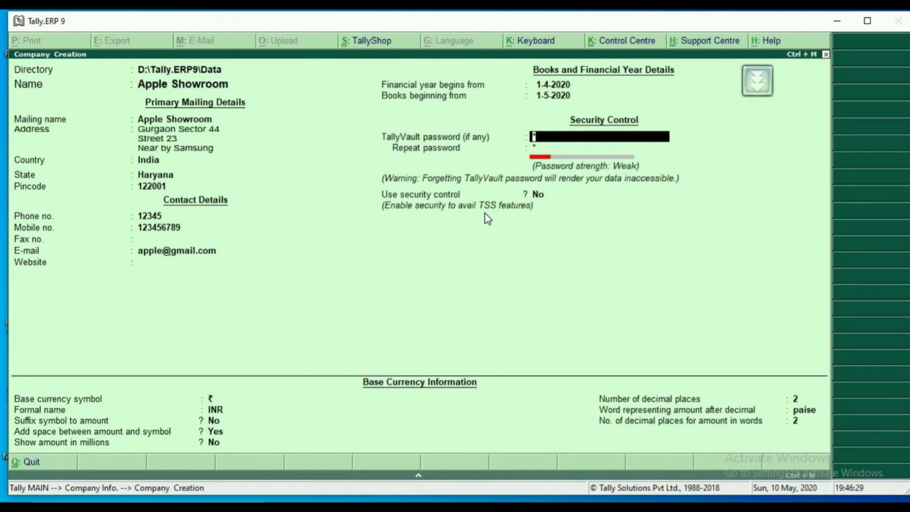
key(BackSpace)
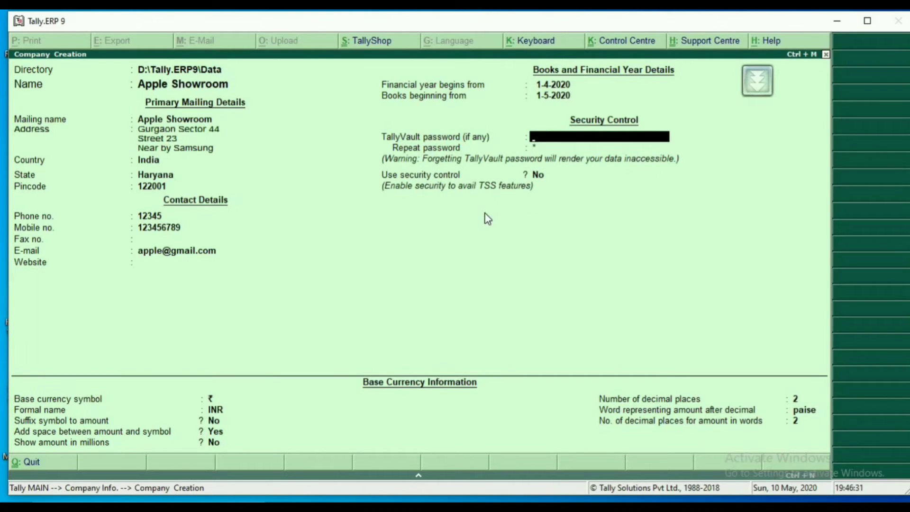
Leave the TallyVault password blank and security control at No, and accept ₹, INR and the default symbol options as base currency.
key(Return)
key(Return)
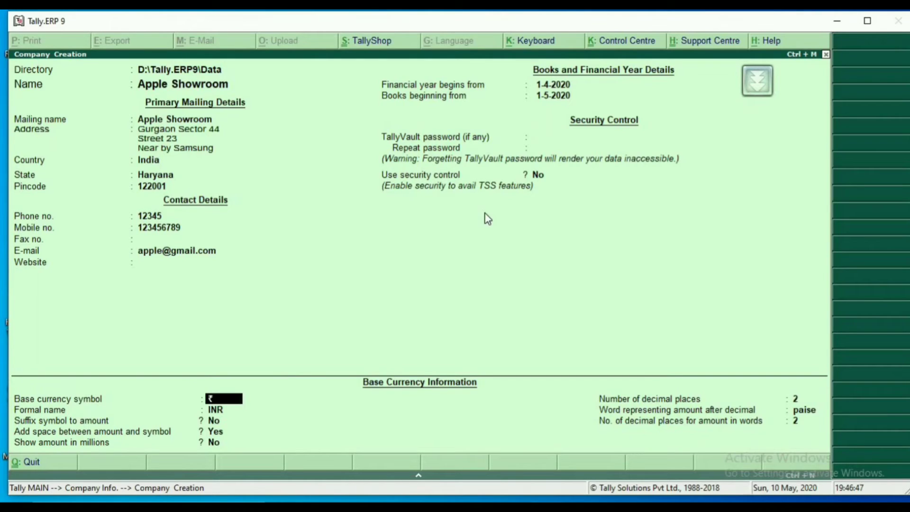
key(Return)
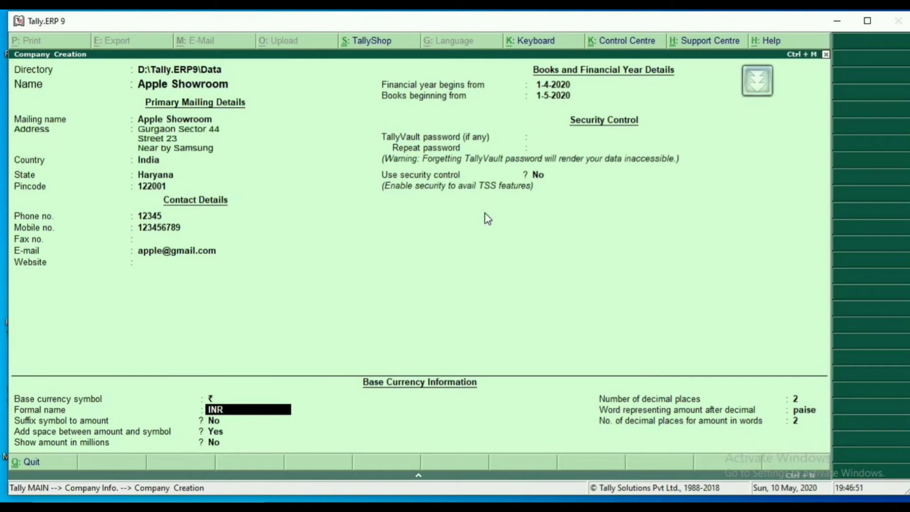
key(Return)
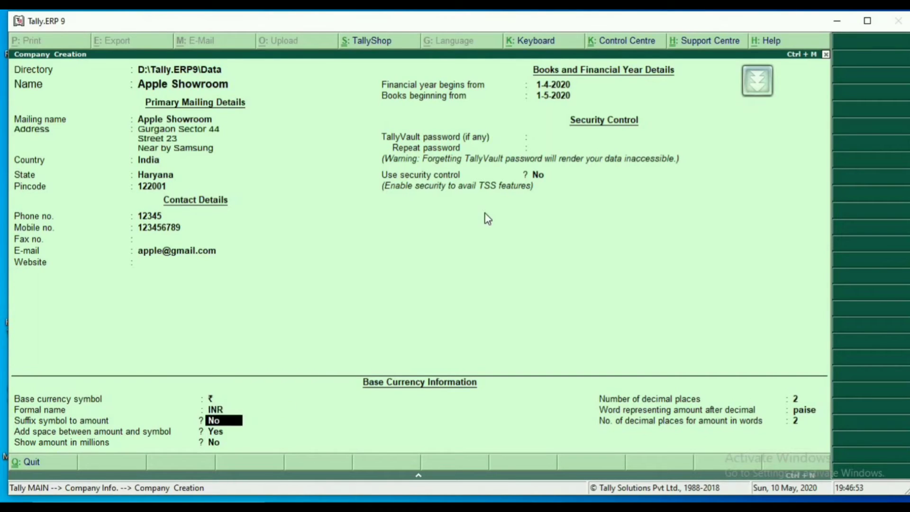
key(Return)
key(Return)
key(Return)
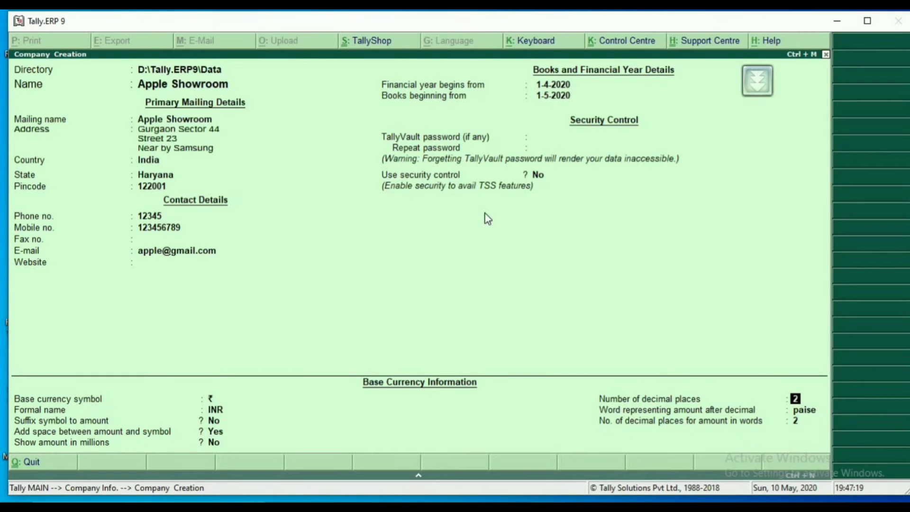
text(3)
key(Return)
key(Up)
Set the base currency to 2 decimal places, keeping paise as the decimal word and 2 decimal places for amounts in words.
text(2)
key(Return)
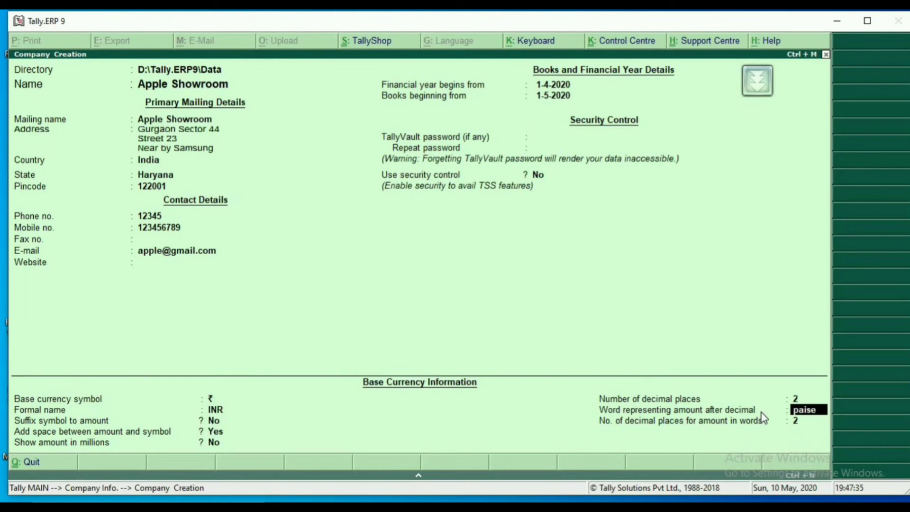
key(Return)
key(Return)
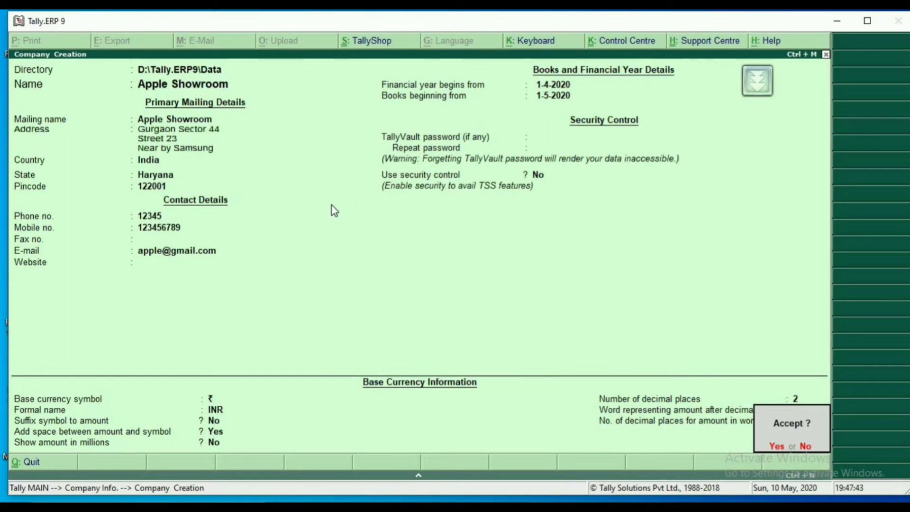
Decline saving the company and review its mailing, contact, financial year, security and currency details once more.
key(n)
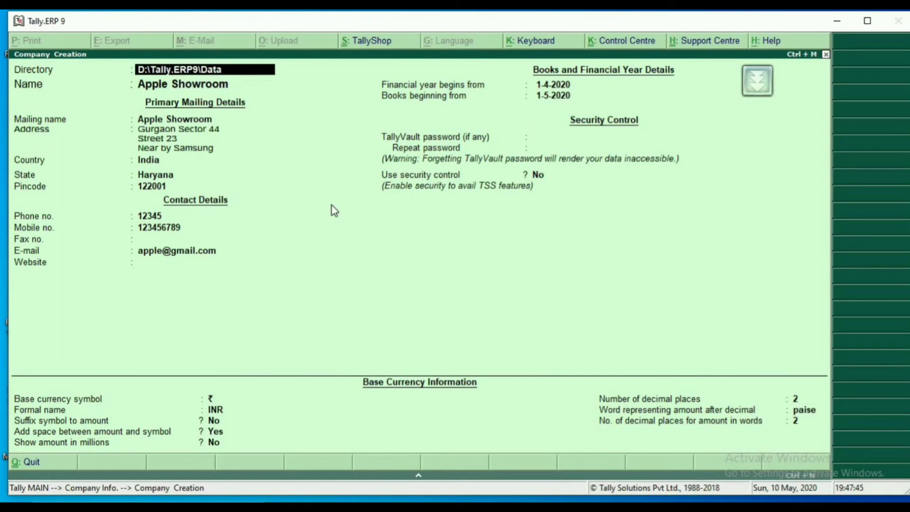
key(Return)
key(Return)
key(Return)
key(Return)
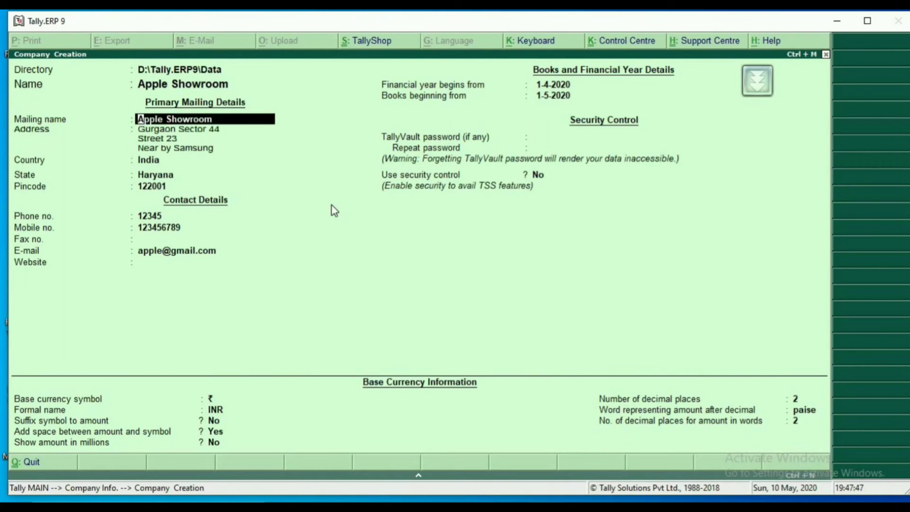
key(Return)
key(Return)
key(Return)
key(Return)
key(Return)
key(Return)
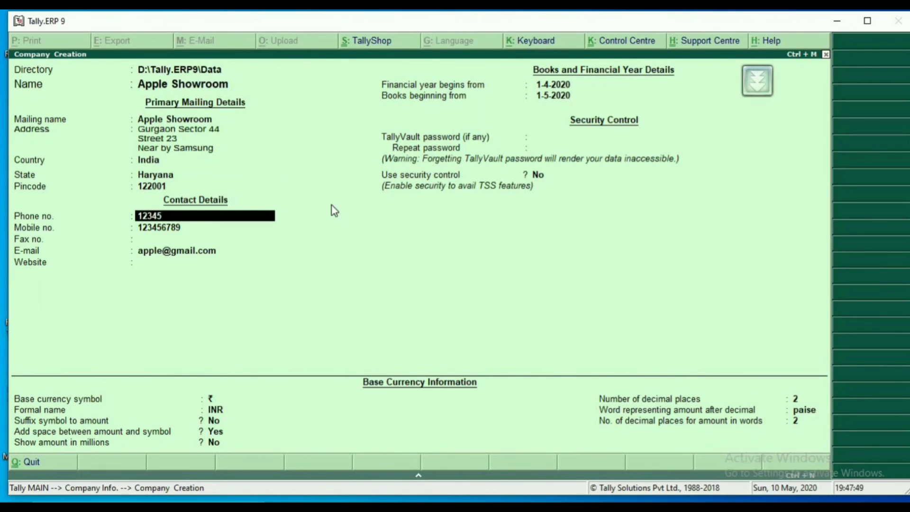
key(Return)
key(Return)
key(Return)
key(Return)
key(Return)
key(Return)
key(Return)
key(Return)
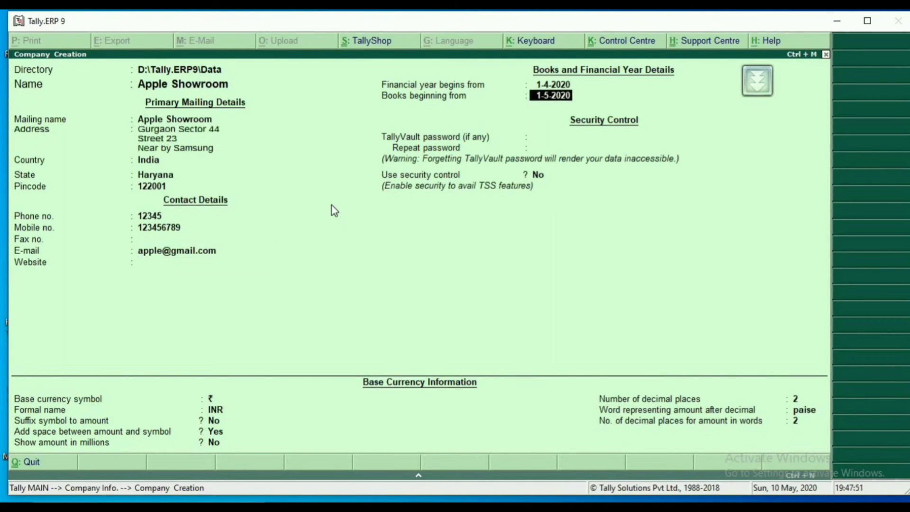
key(Return)
key(Return)
key(Return)
key(Return)
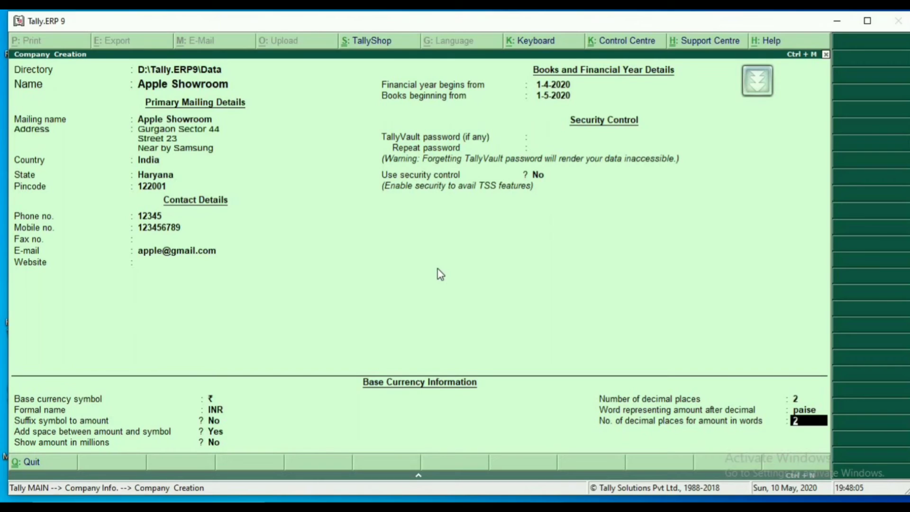
Extend the company name to "Apple Showroom[ Pune]".
key(Up)
key(Up)
key(Up)
key(Up)
key(Up)
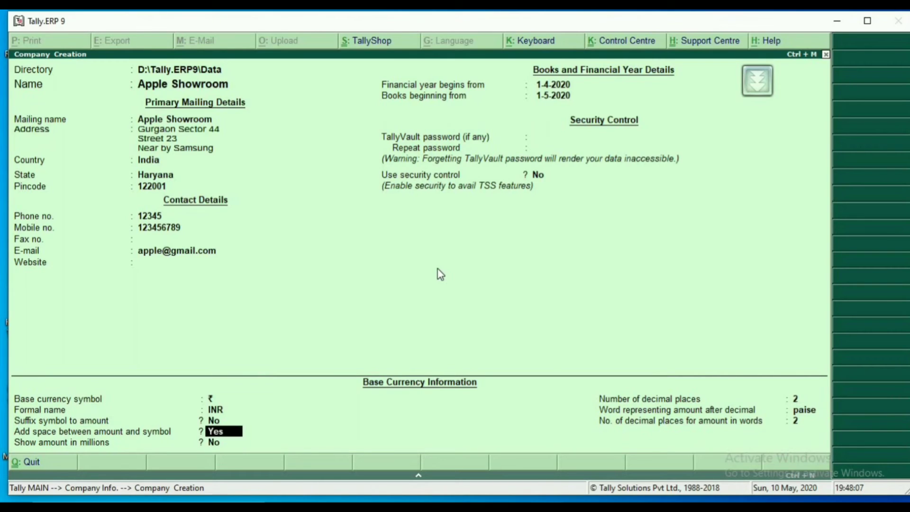
key(Up)
key(Up)
key(Up)
key(Up)
key(Up)
key(Up)
key(Up)
key(Up)
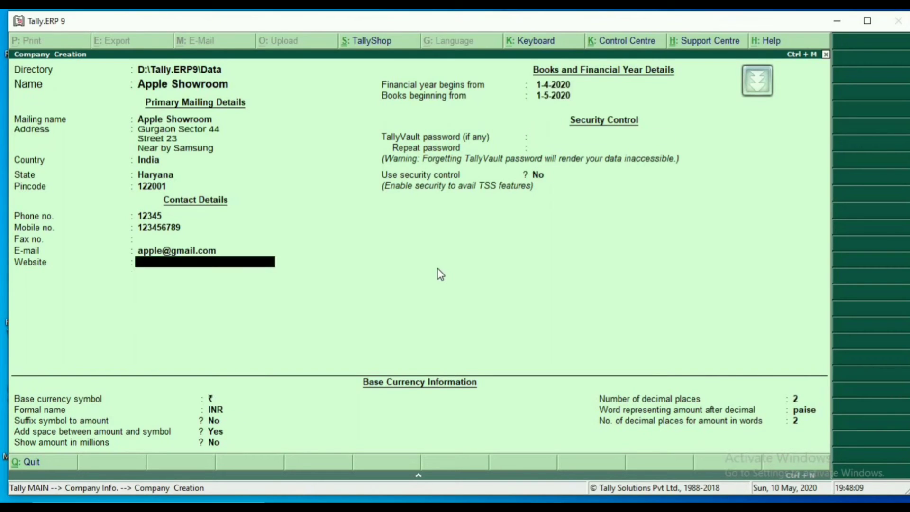
key(Up)
key(Up)
key(Up)
key(Up)
key(Up)
key(Up)
key(Up)
key(Up)
key(Up)
key(Up)
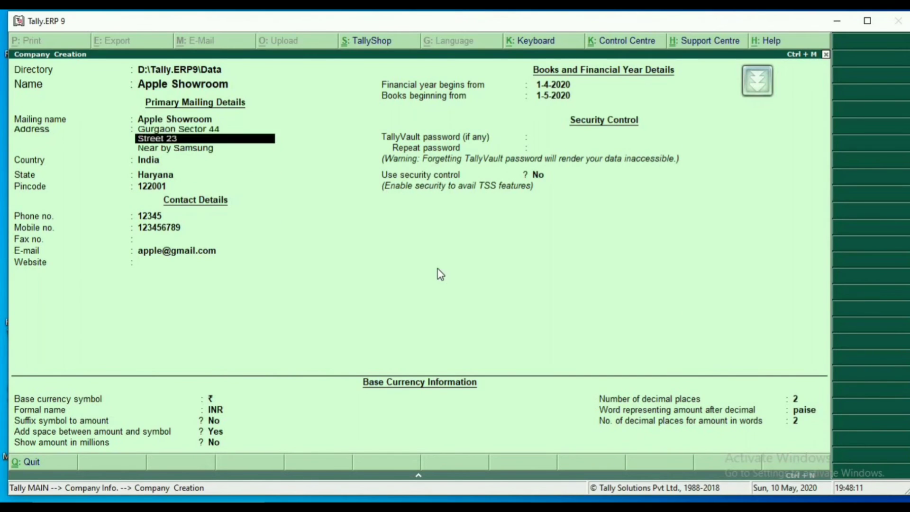
key(Up)
key(Return)
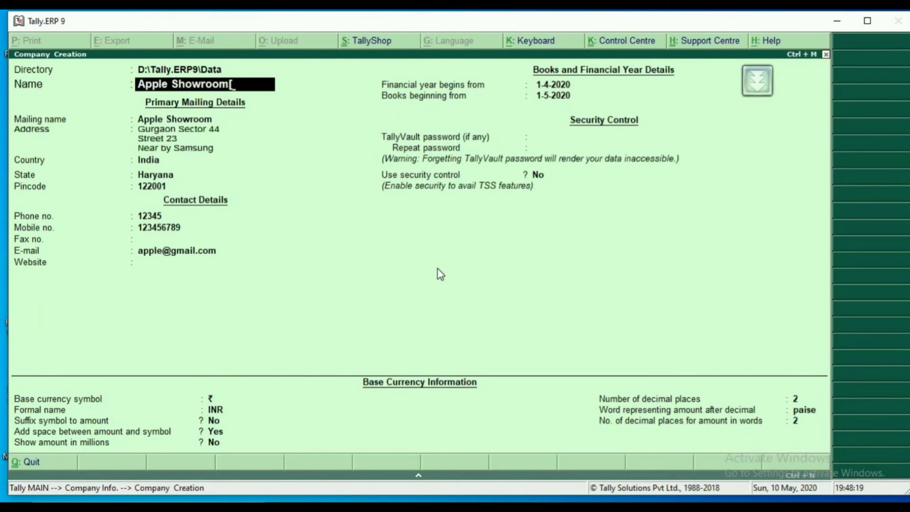
text(Pune})
key(BackSpace)
text(])
key(Return)
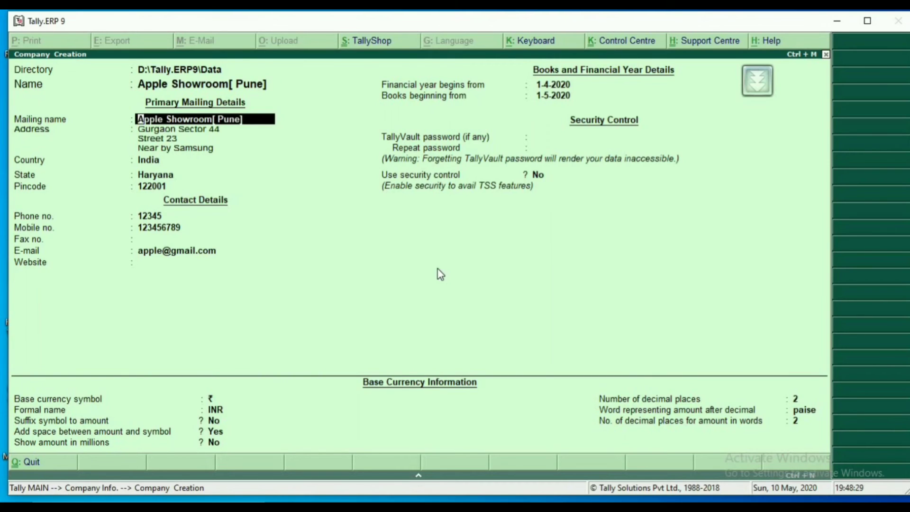
Try Rajasthan and Delhi as the state in the company's address, clearing the entries again.
key(Return)
key(Return)
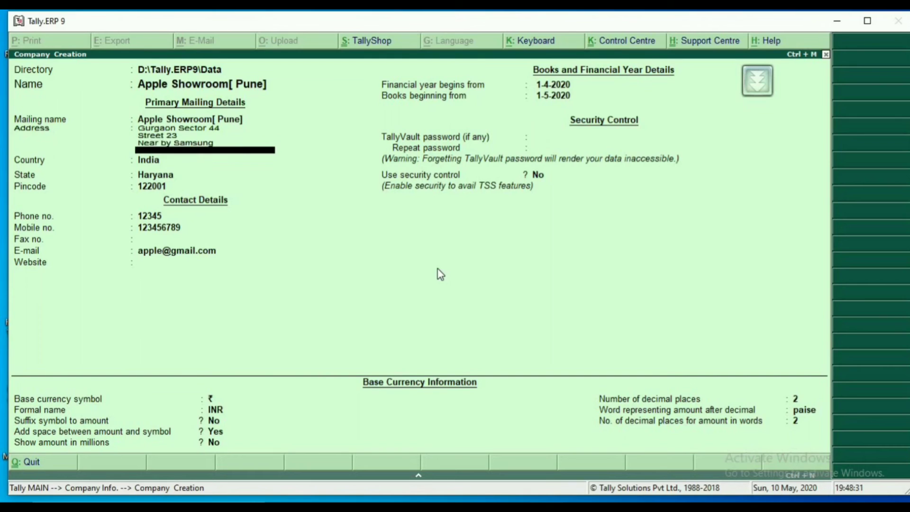
key(Return)
key(Return)
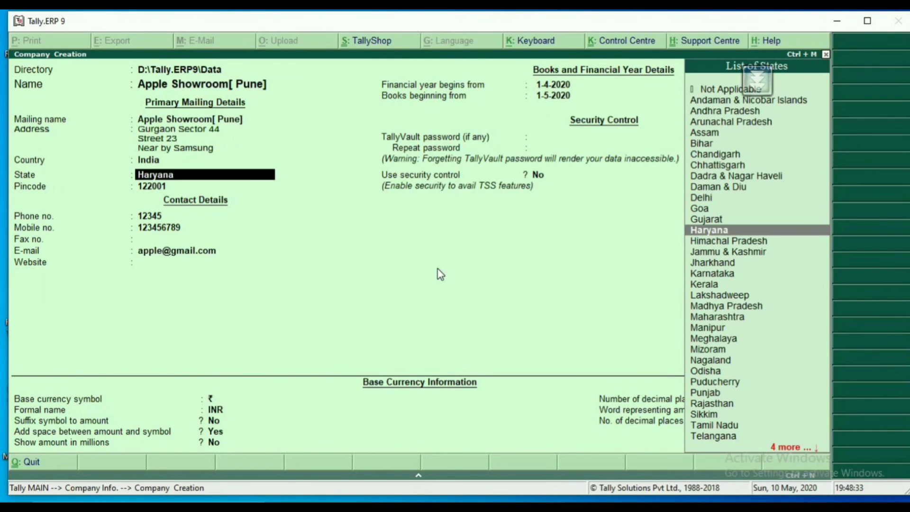
text(ra)
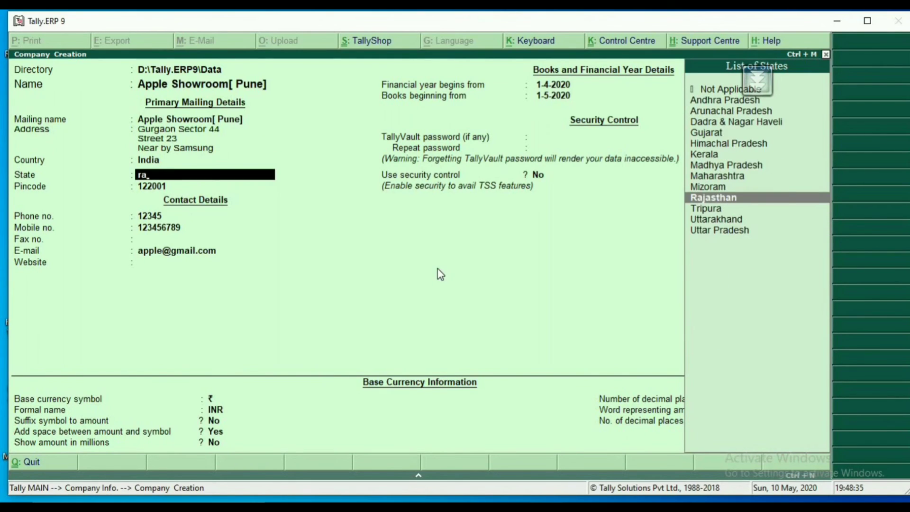
text(j)
key(BackSpace)
key(BackSpace)
key(BackSpace)
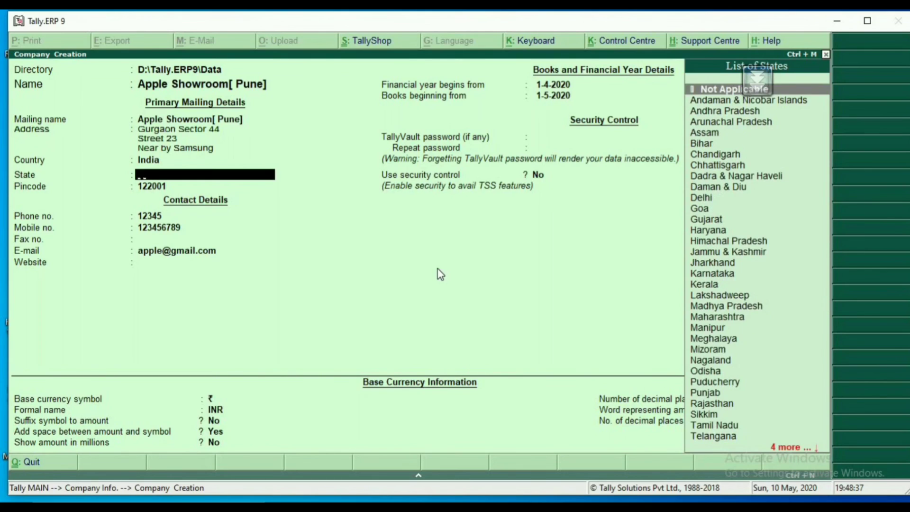
text(delh)
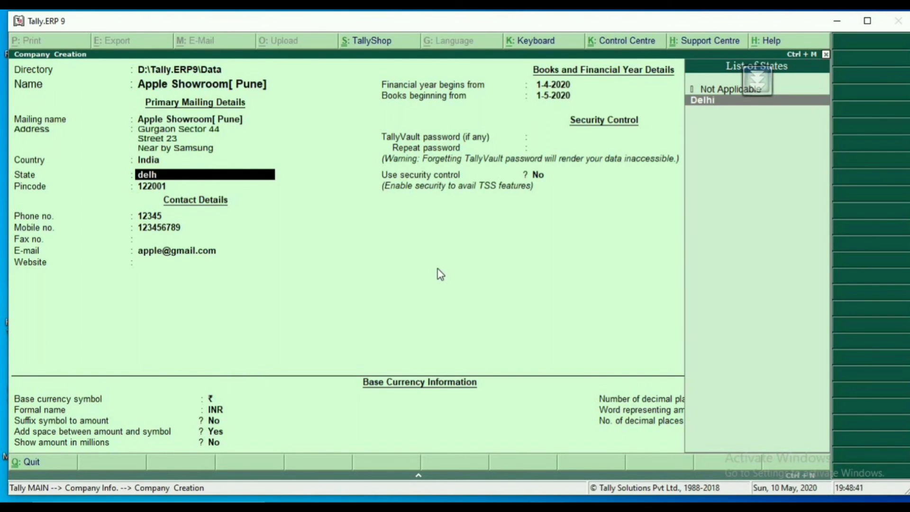
key(BackSpace)
key(BackSpace)
key(BackSpace)
key(BackSpace)
key(BackSpace)
key(BackSpace)
key(BackSpace)
Set the state to Haryana and accept the existing pincode and contact details.
key(Return)
key(Return)
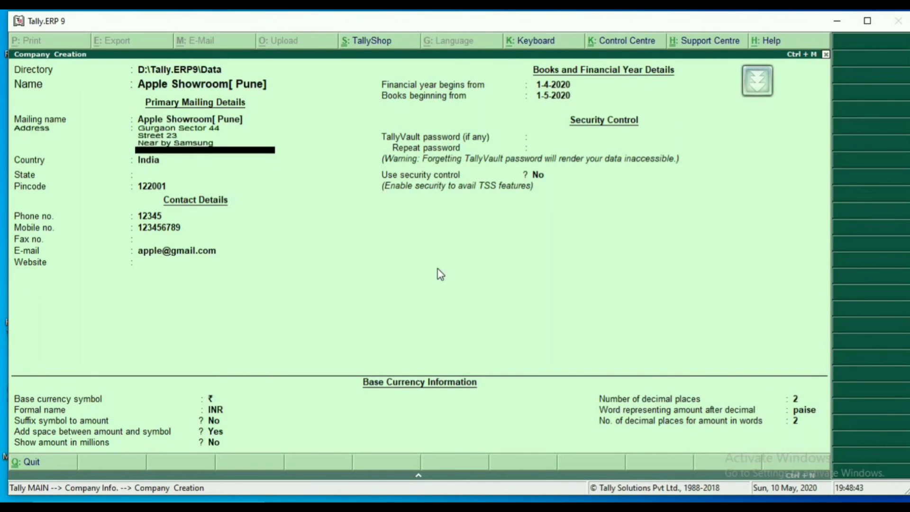
key(Return)
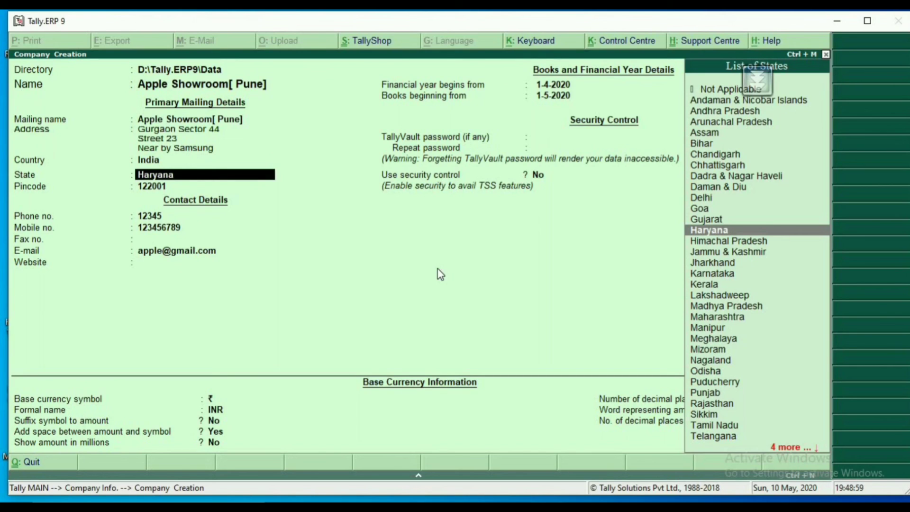
key(Return)
key(Return)
Accept the existing financial year, security and base currency details and save the new company.
key(Return)
key(Return)
key(Return)
key(Return)
key(Return)
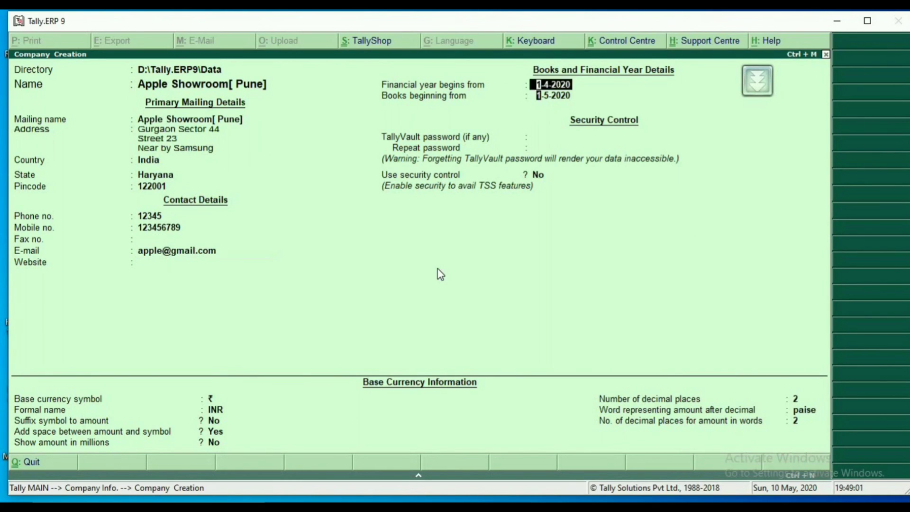
key(Return)
key(Return)
key(Return)
key(Return)
key(Return)
key(Return)
key(Return)
key(Return)
key(Return)
key(Return)
key(Return)
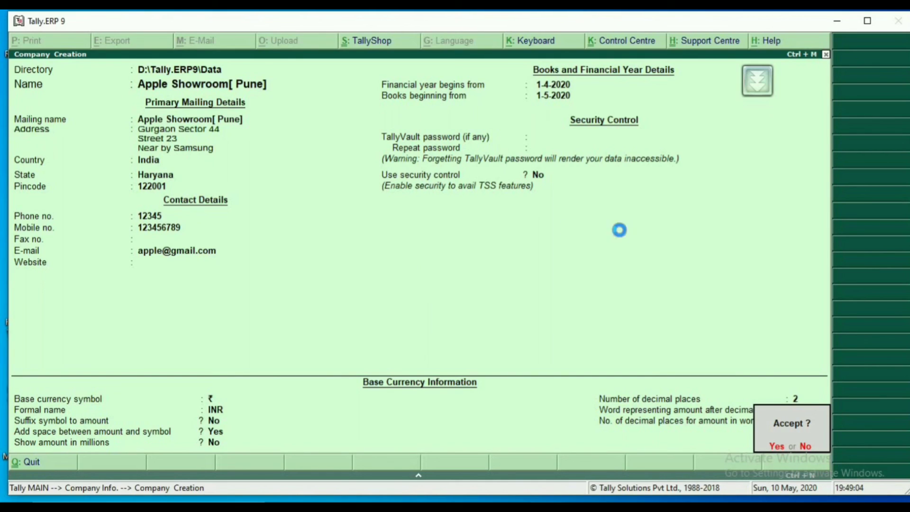
key(Return)
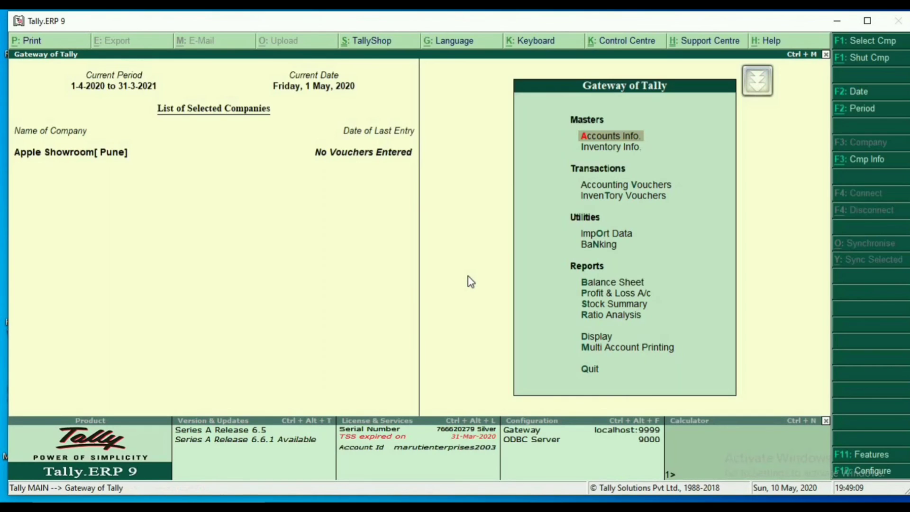